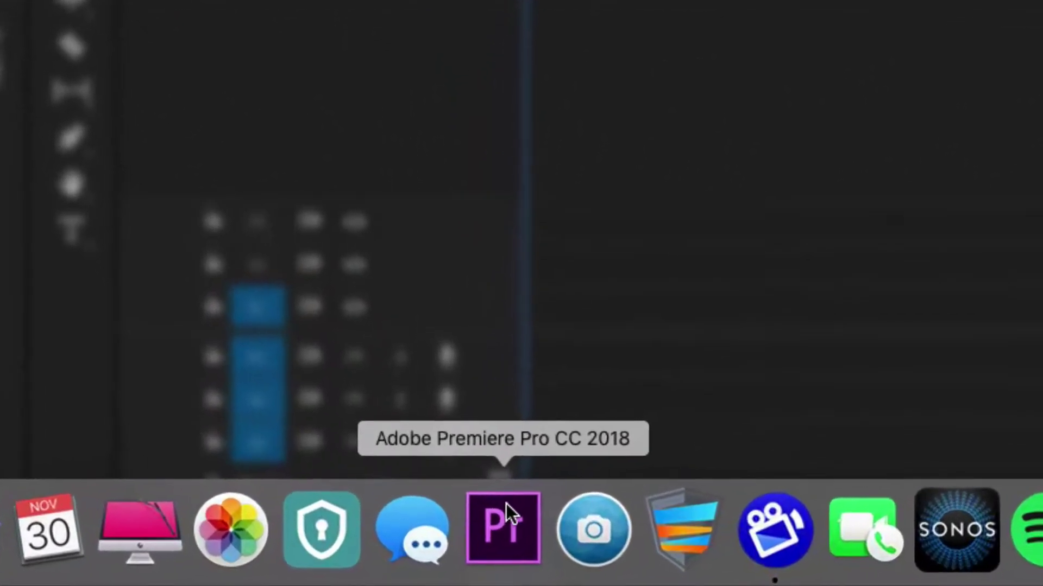
- Launch Premiere Pro and scrub through the opening seconds of the turtle clip
left_click(546, 500)
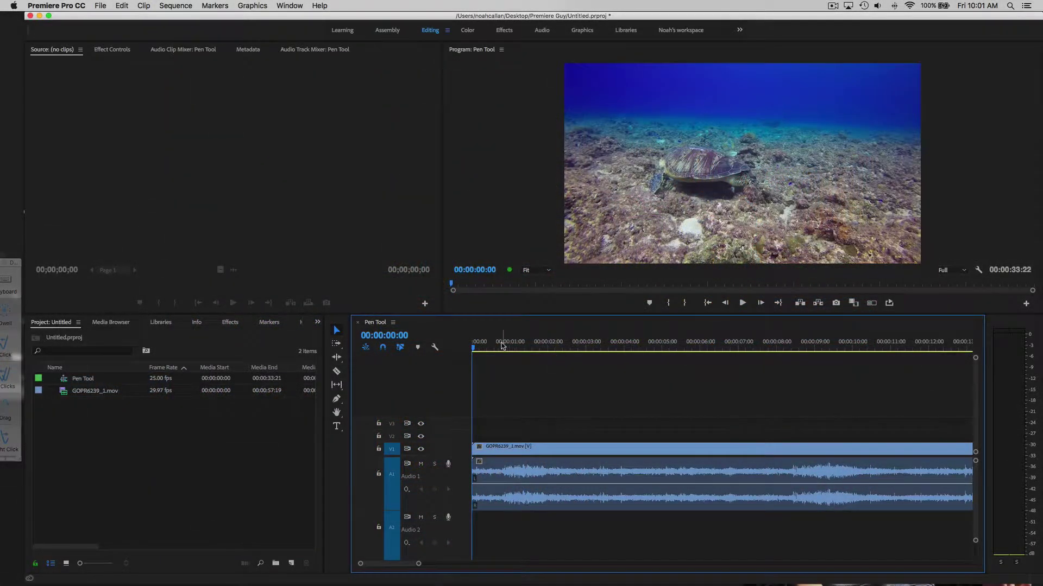
left_click_drag(502, 346, 564, 345)
left_click_drag(504, 390, 400, 380)
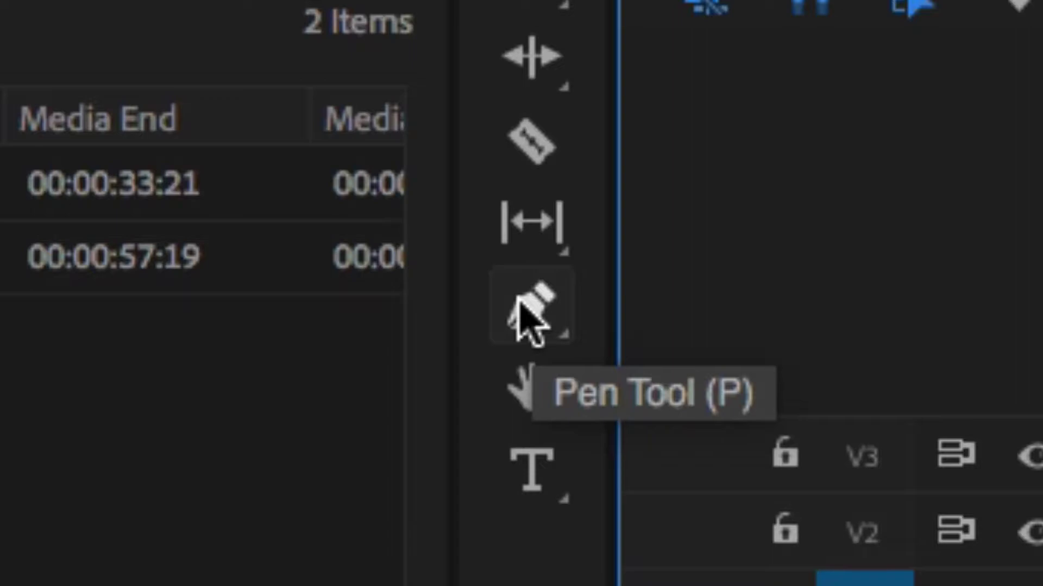
- Select the Pen tool for placing keyframes directly on timeline clips
left_click(520, 305)
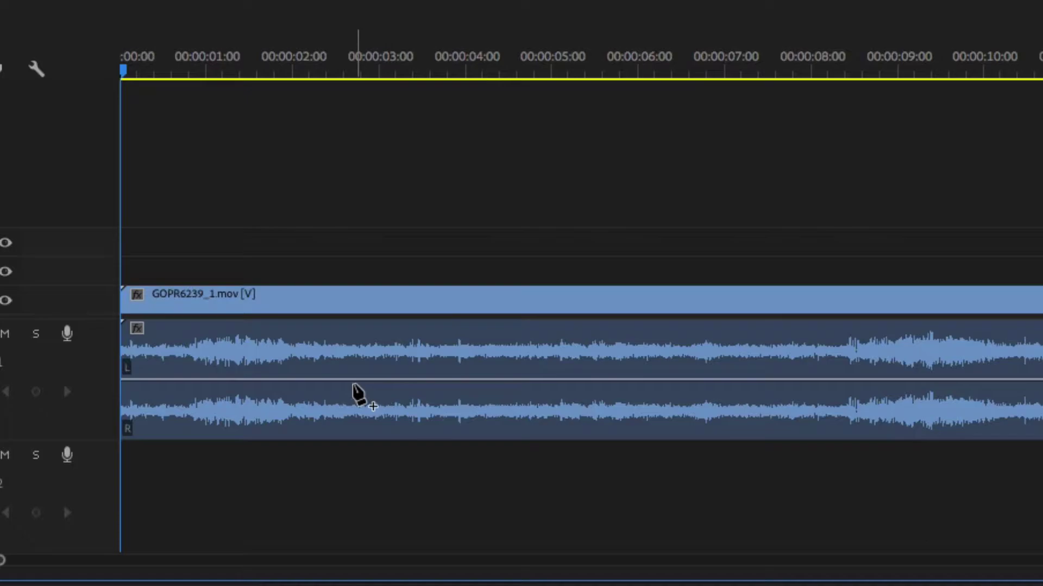
- Add three A1 volume keyframes, drop the third to -∞ dB, and play back the fade-out
left_click(343, 382)
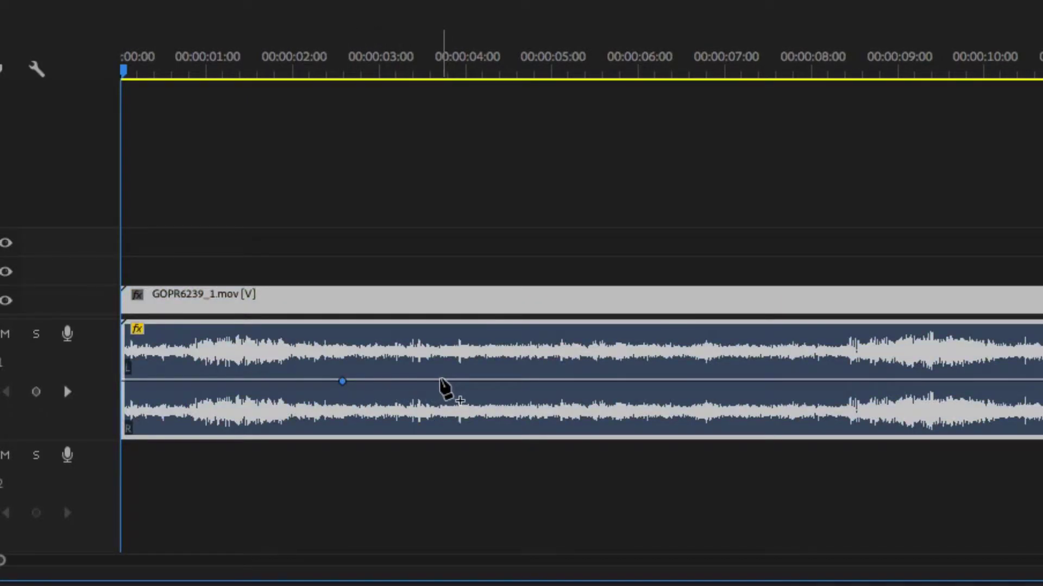
left_click(437, 382)
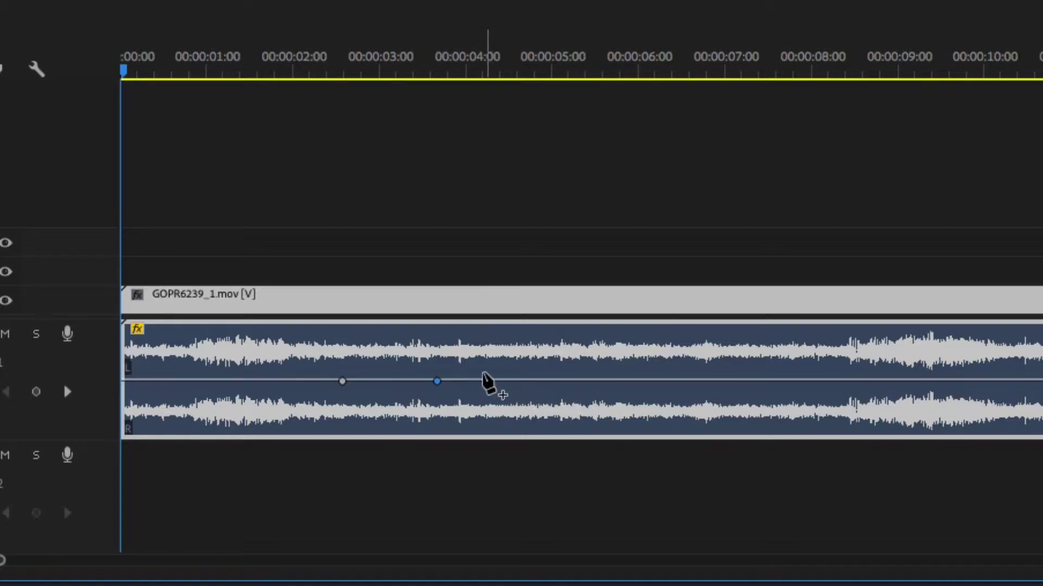
left_click(530, 381)
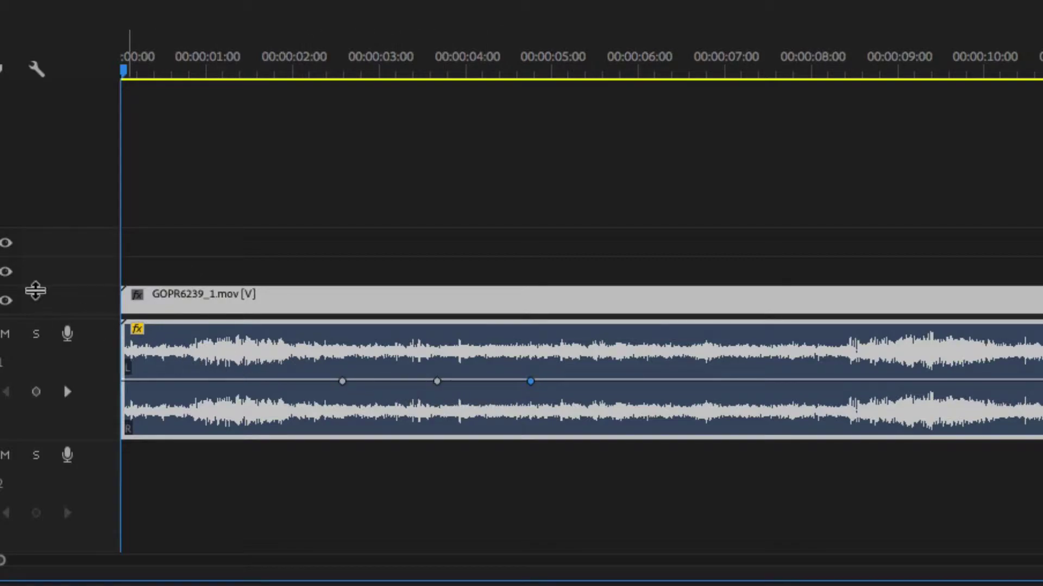
left_click(67, 392)
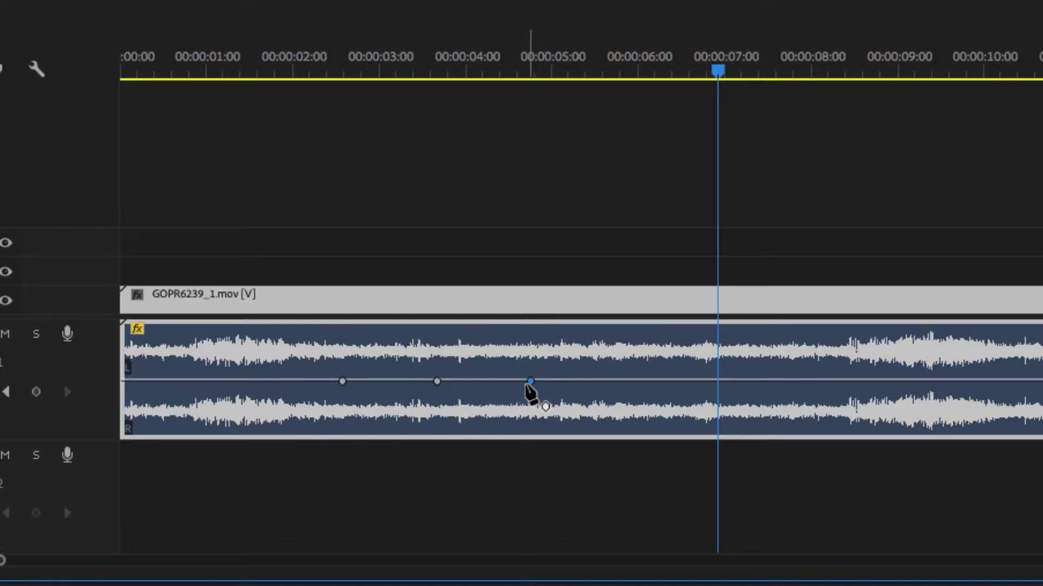
left_click_drag(530, 382, 569, 437)
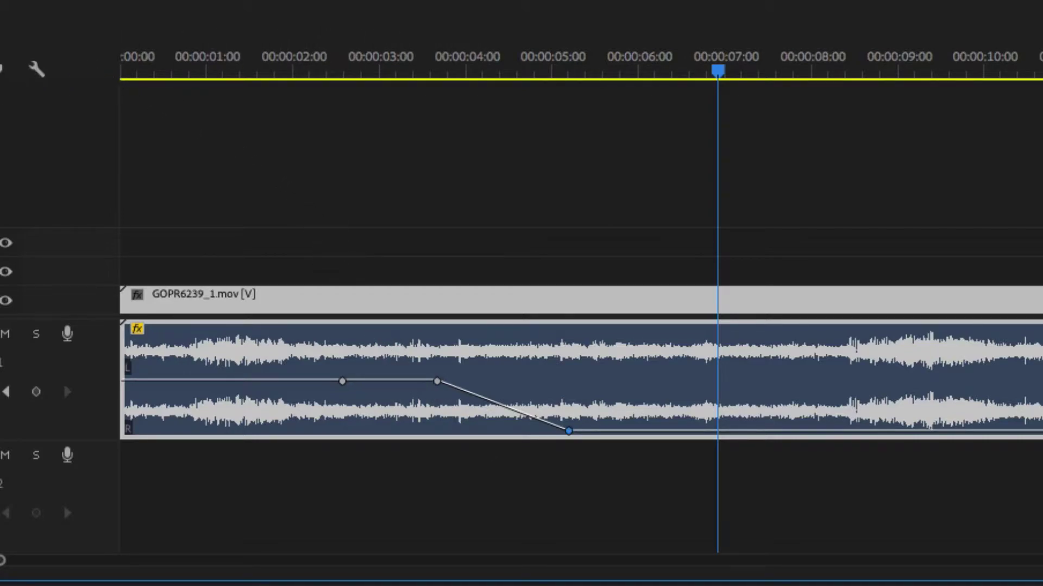
key("ctrl+a")
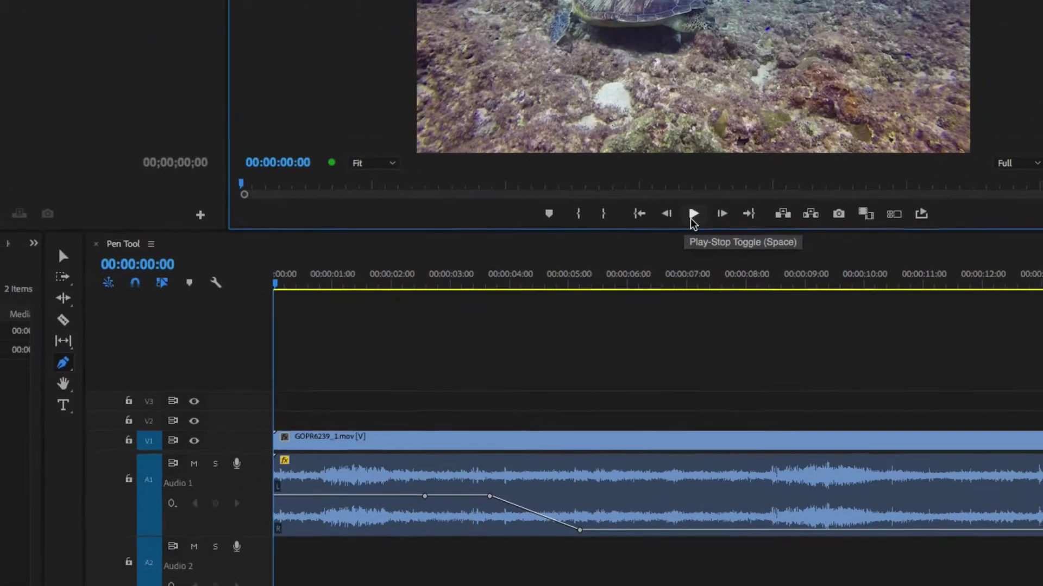
left_click(674, 325)
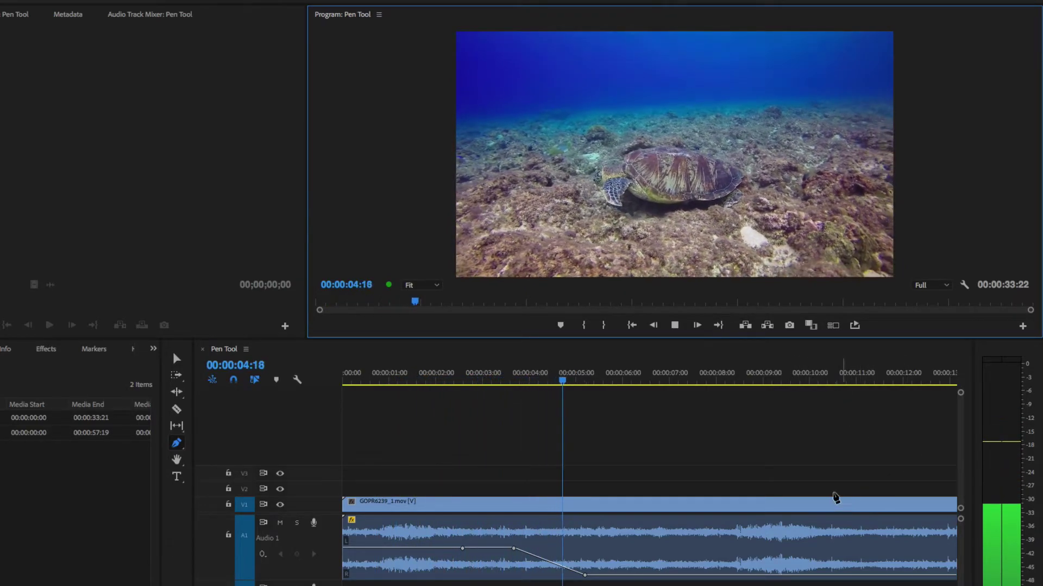
- Pull the middle volume keyframe down into a V-shaped dip and play it back
left_click(673, 325)
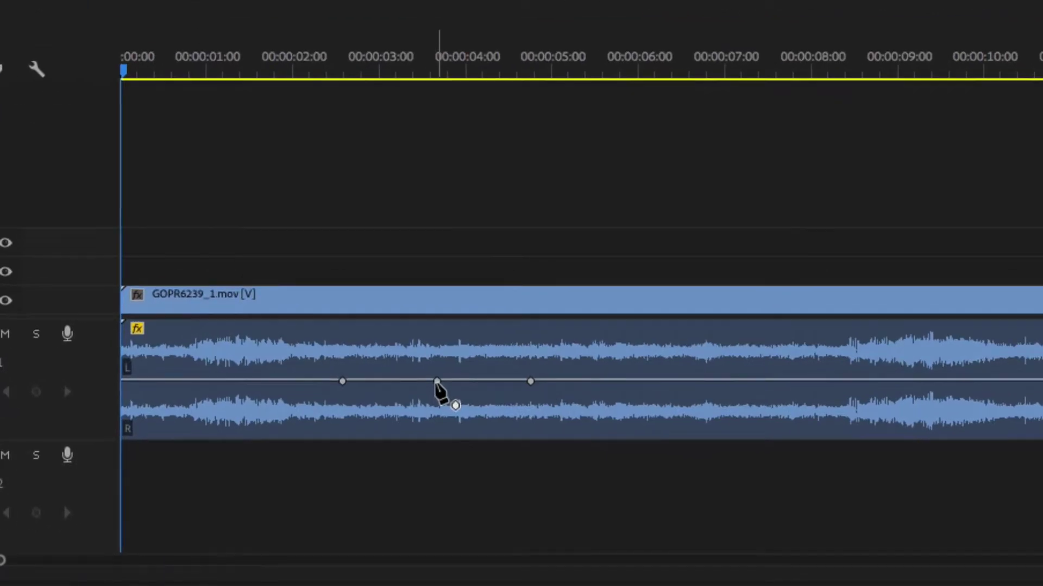
left_click_drag(438, 382, 451, 430)
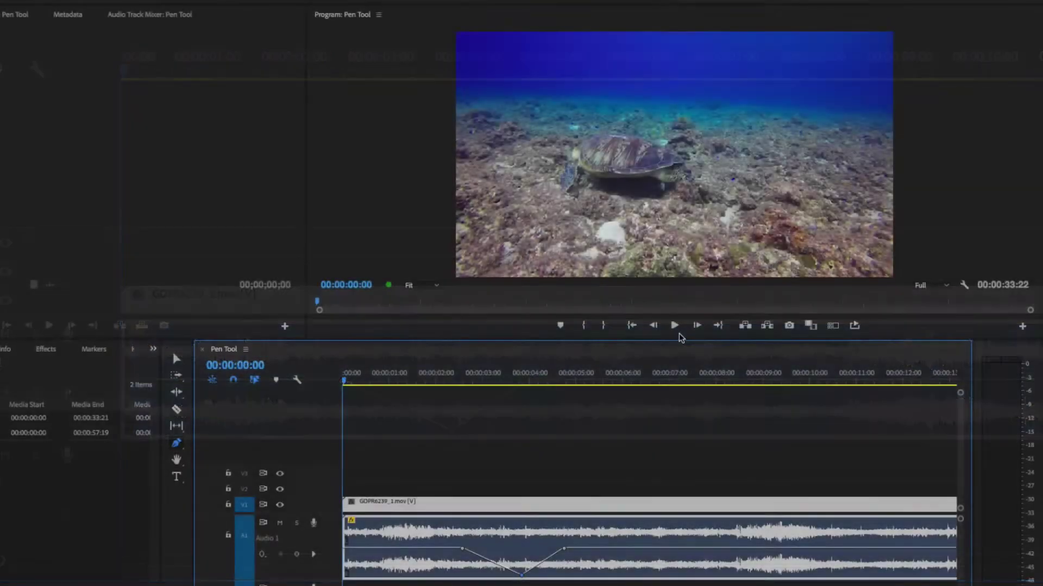
left_click(674, 324)
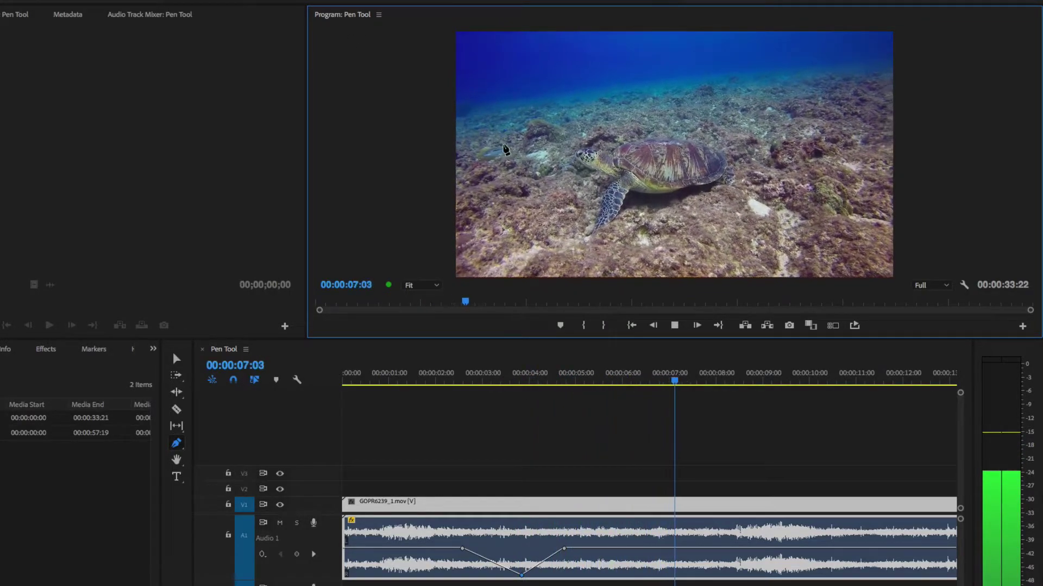
left_click(673, 326)
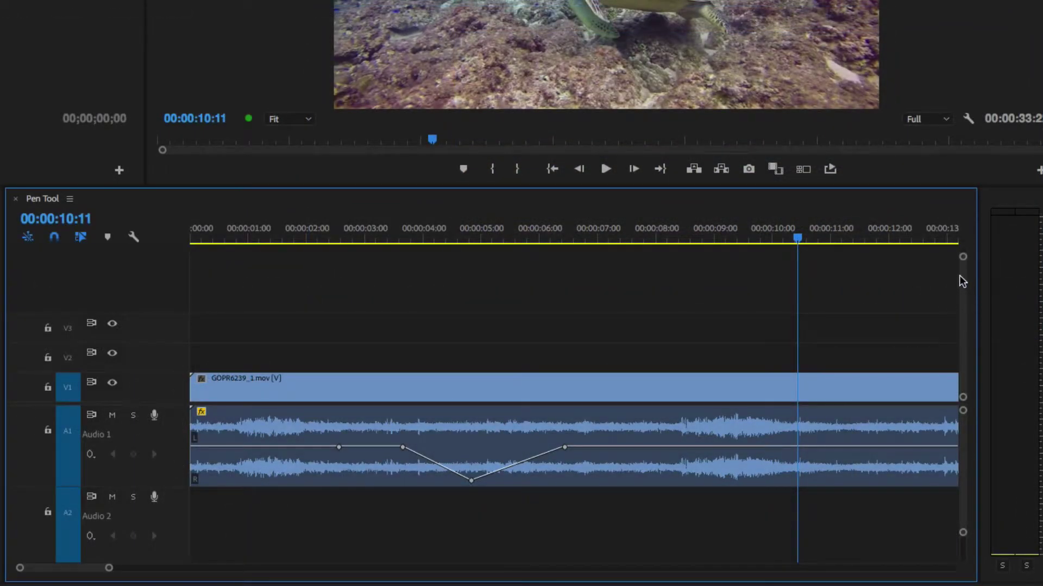
- Enlarge the V1 track and enable Show Video Keyframes to reveal the opacity line
mouse_move(962, 264)
left_mouse_down()
mouse_move(917, 263)
mouse_move(875, 288)
mouse_move(791, 233)
mouse_move(766, 239)
mouse_move(747, 228)
left_mouse_up()
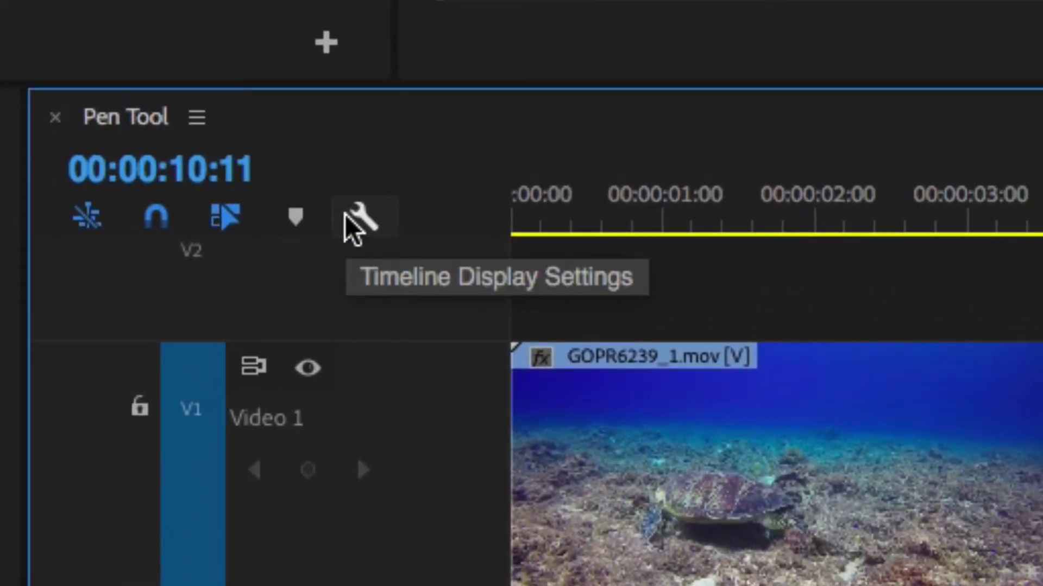
left_click(353, 225)
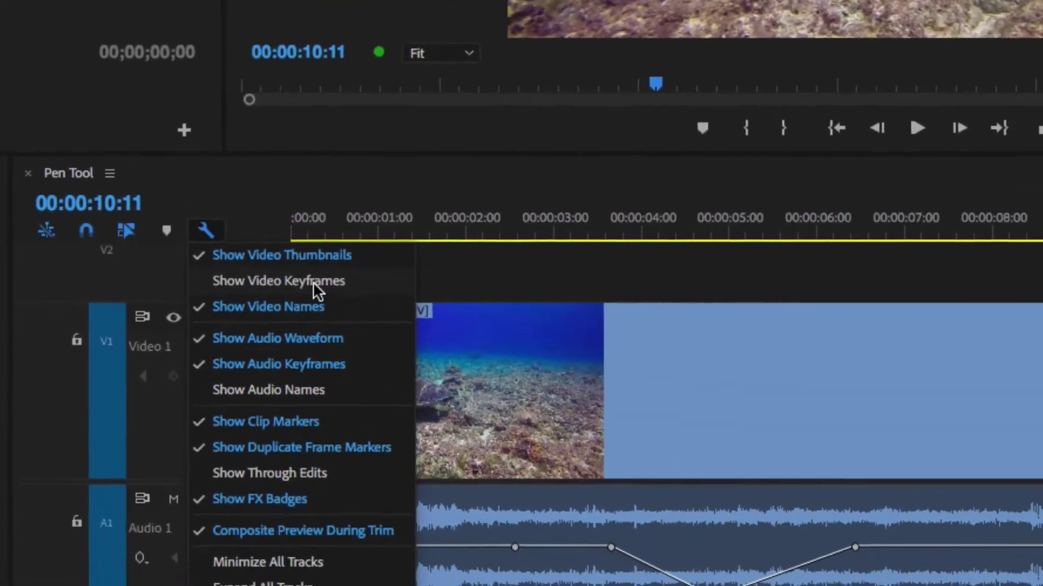
left_click(313, 282)
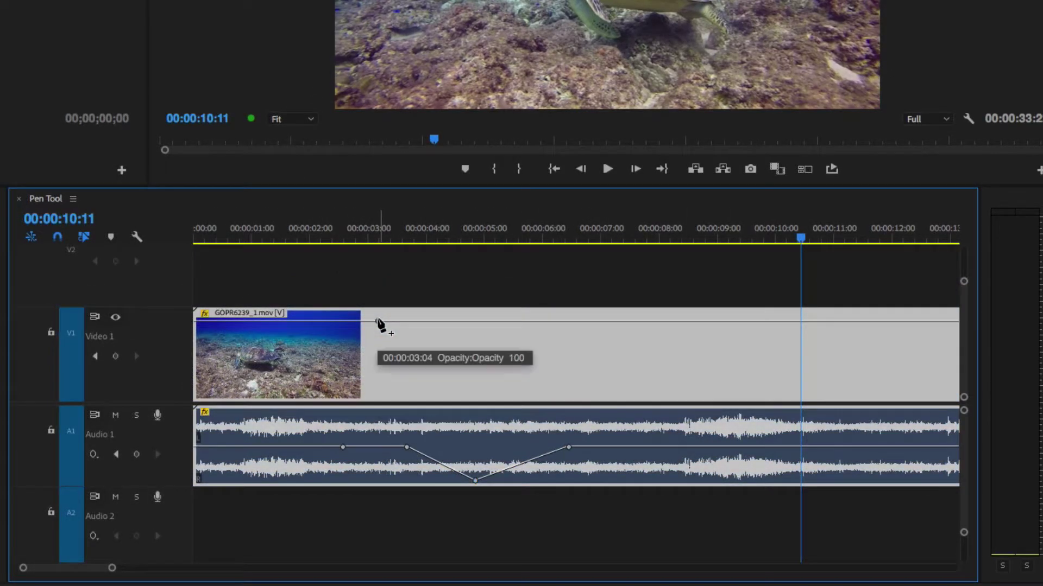
- Add opacity keyframes near 3 and 6 seconds and drag the 6-second one to fully transparent
left_click(378, 321)
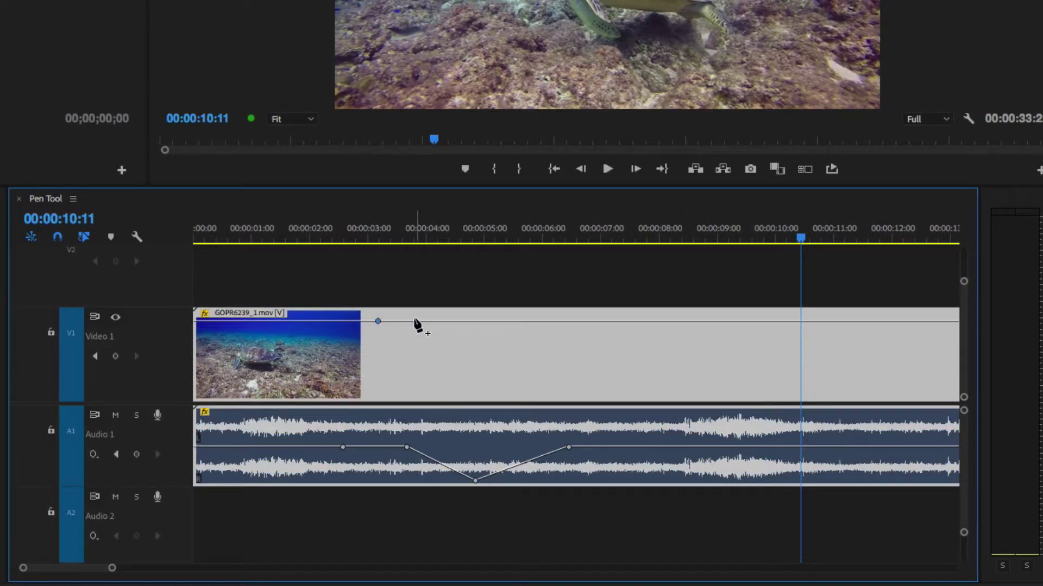
left_click(548, 321)
left_click(546, 321)
left_click_drag(548, 324, 555, 444)
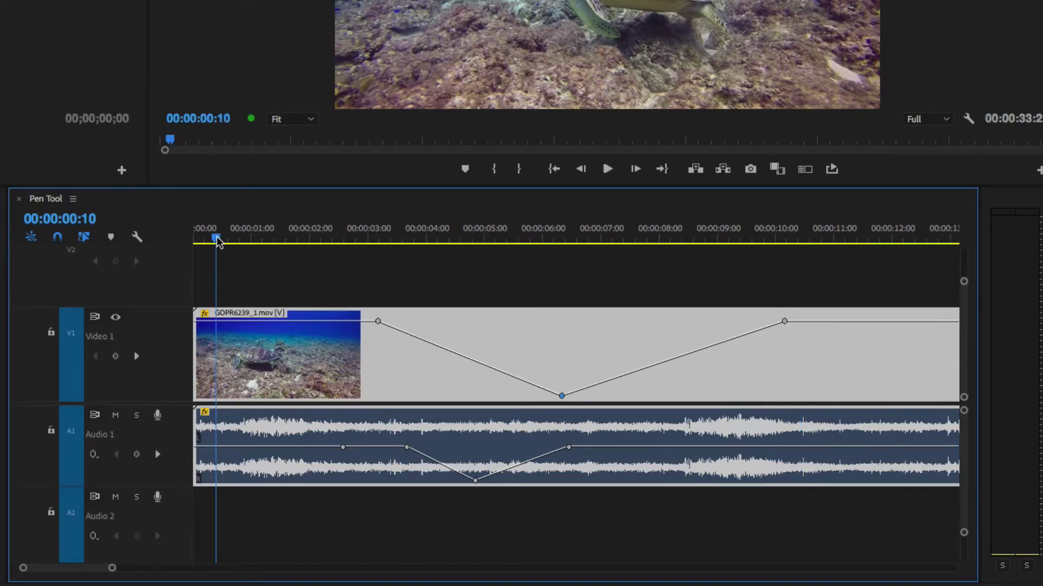
- Play the sequence from the start to preview the opacity fade
key("Home")
key("space")
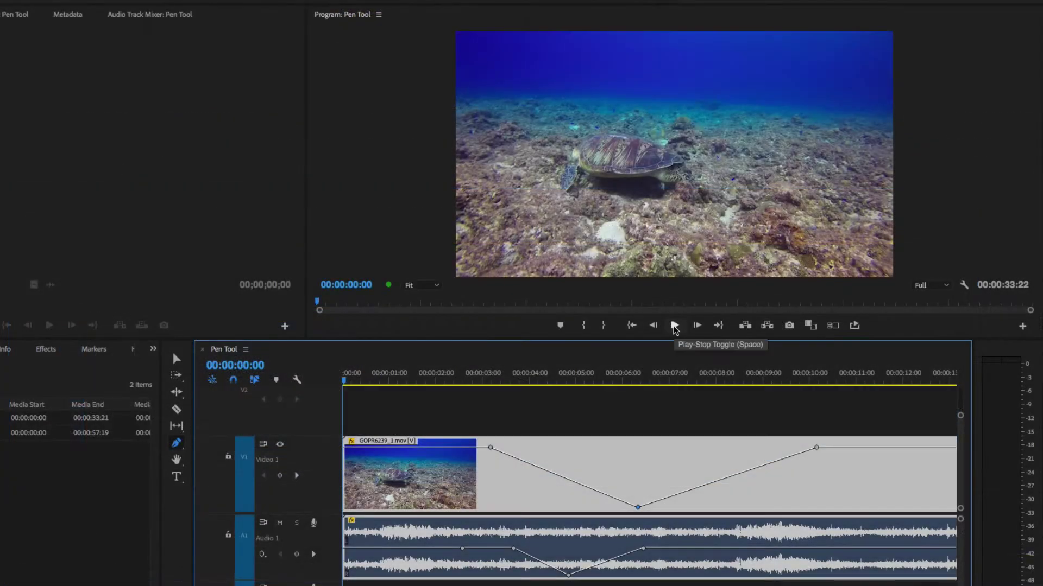
left_click(607, 169)
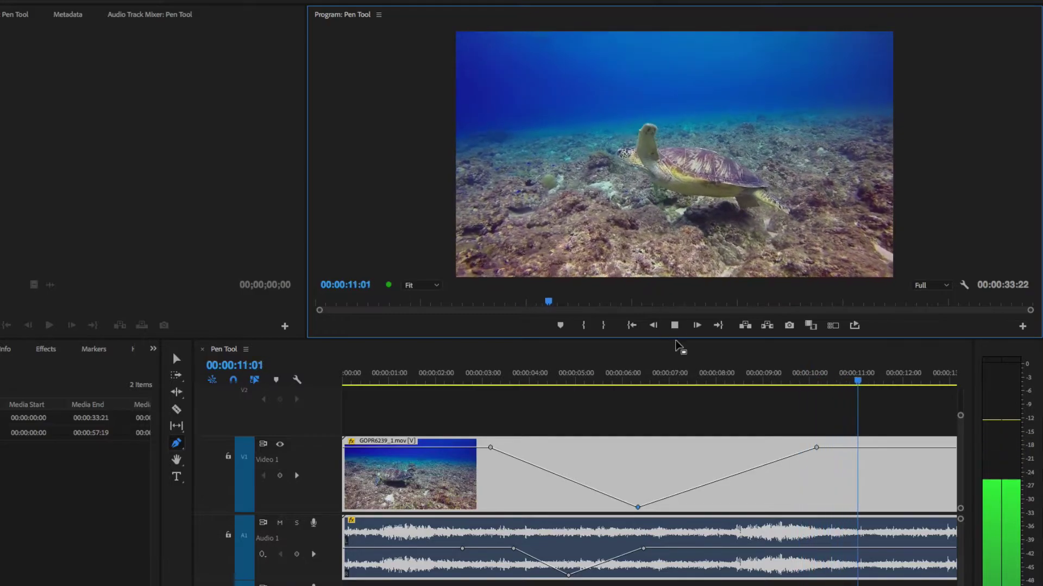
left_click(676, 326)
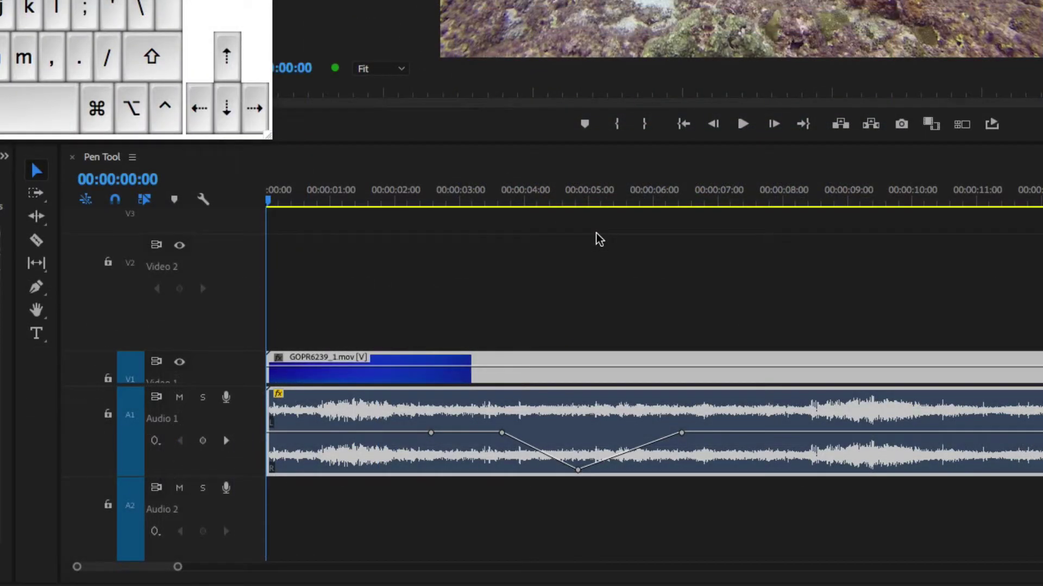
- Add three A1 volume keyframes around 00:00:09:18, drop the span to -∞ dB, and play it
left_click(599, 239)
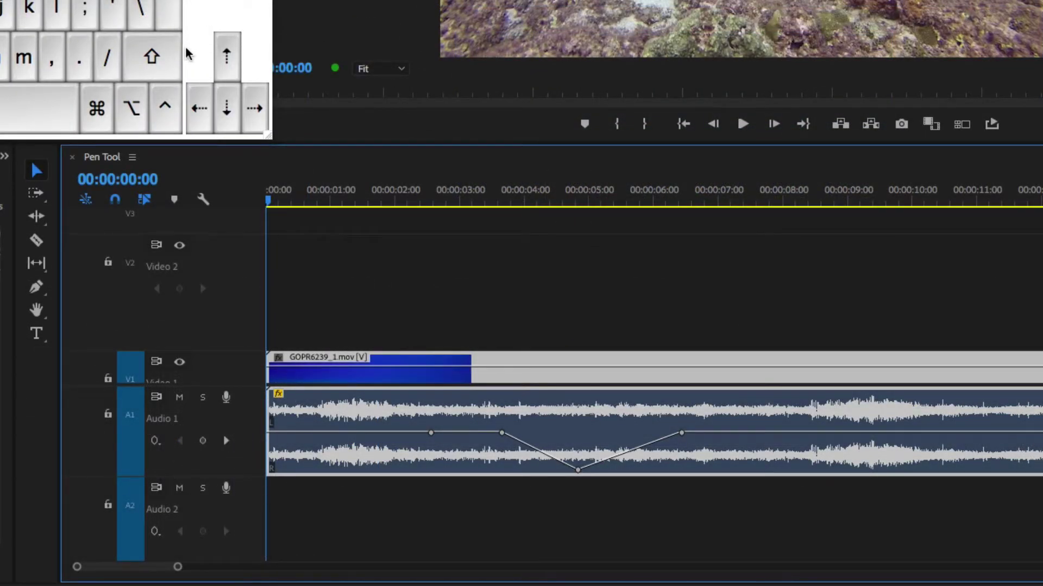
left_click(98, 120)
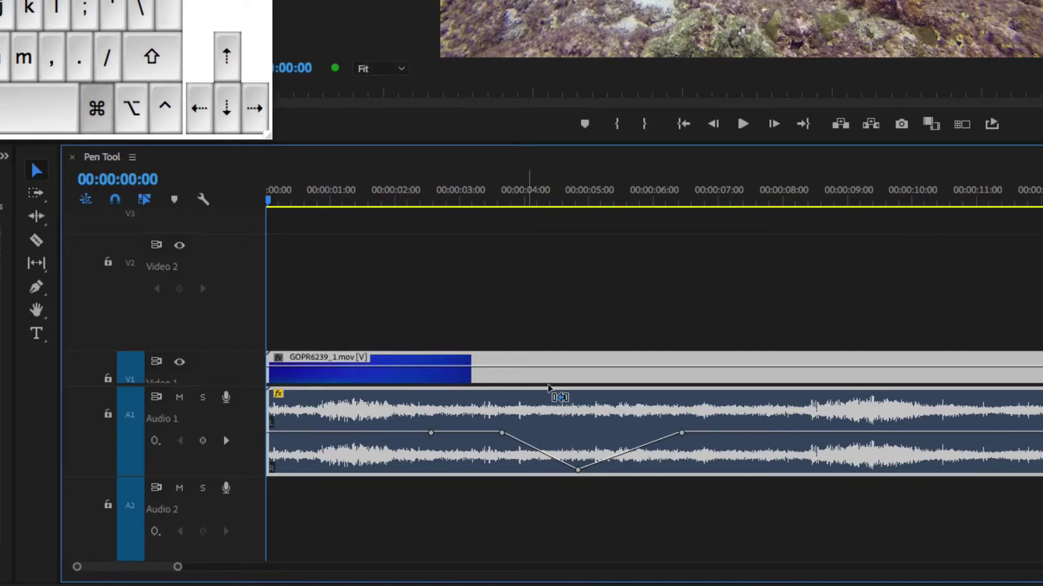
left_click(819, 433)
left_click(894, 434)
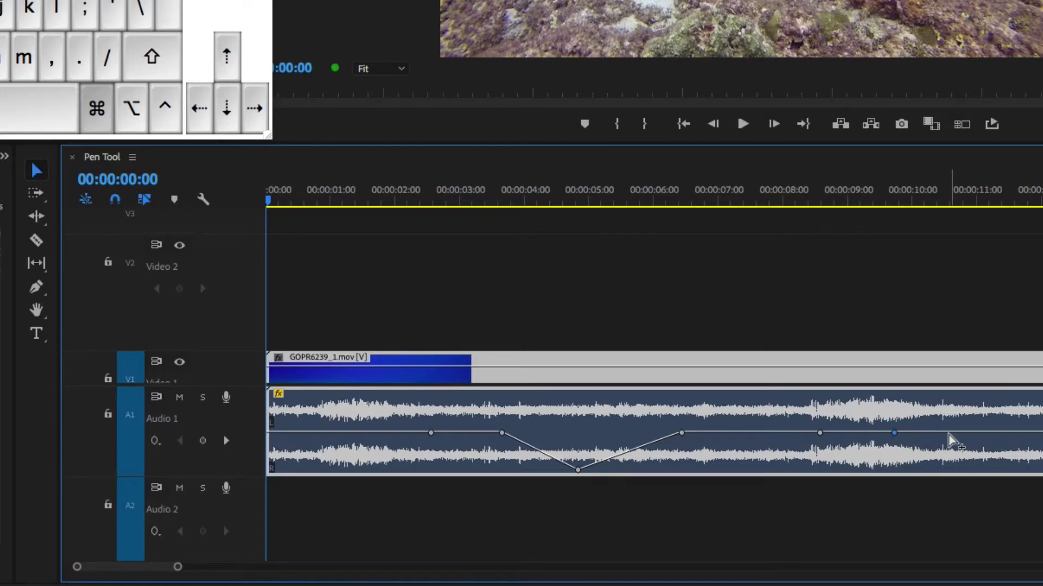
left_click(952, 433)
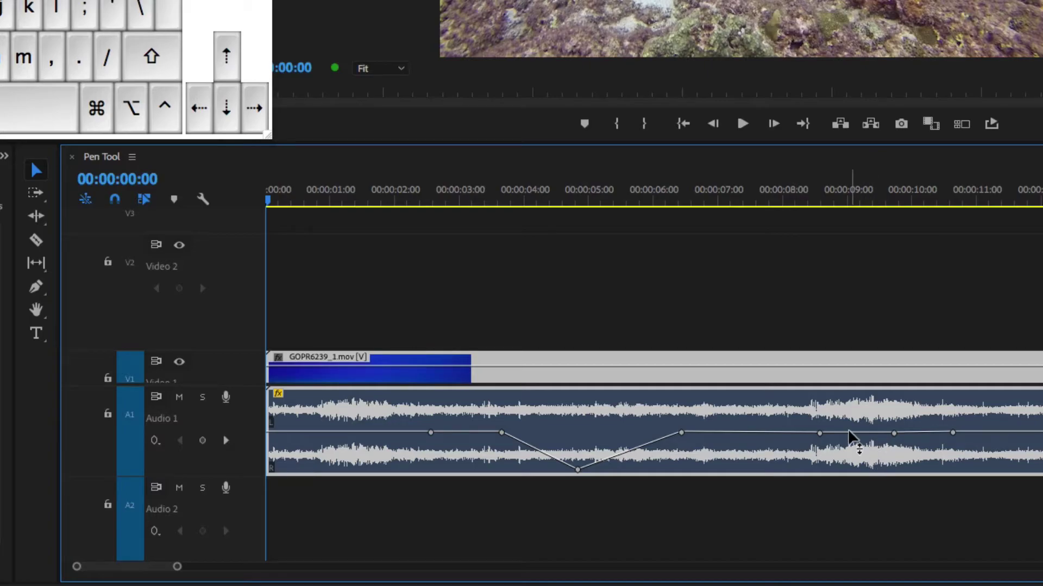
left_click_drag(849, 434, 858, 489)
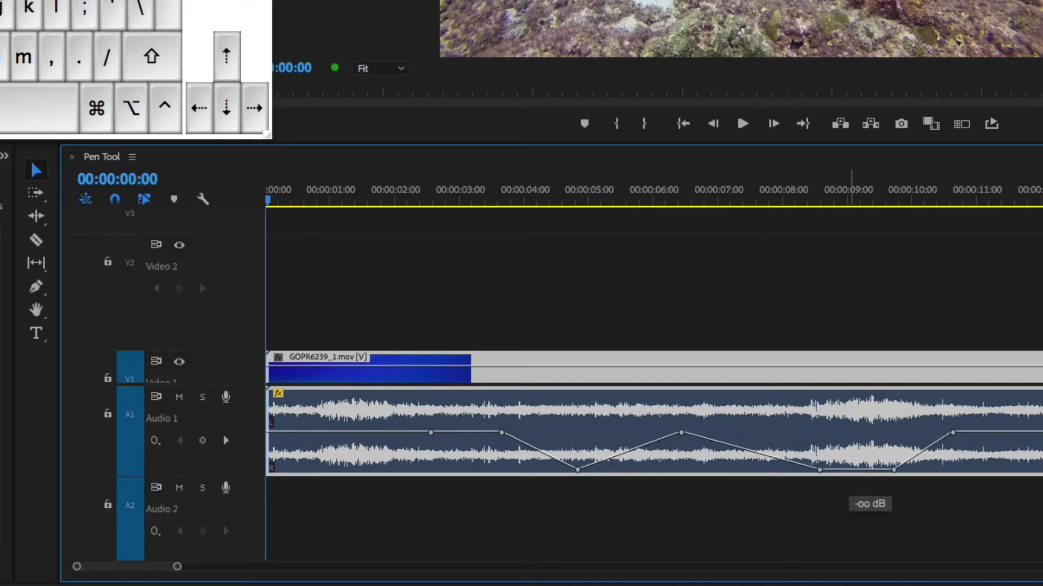
left_click(854, 538)
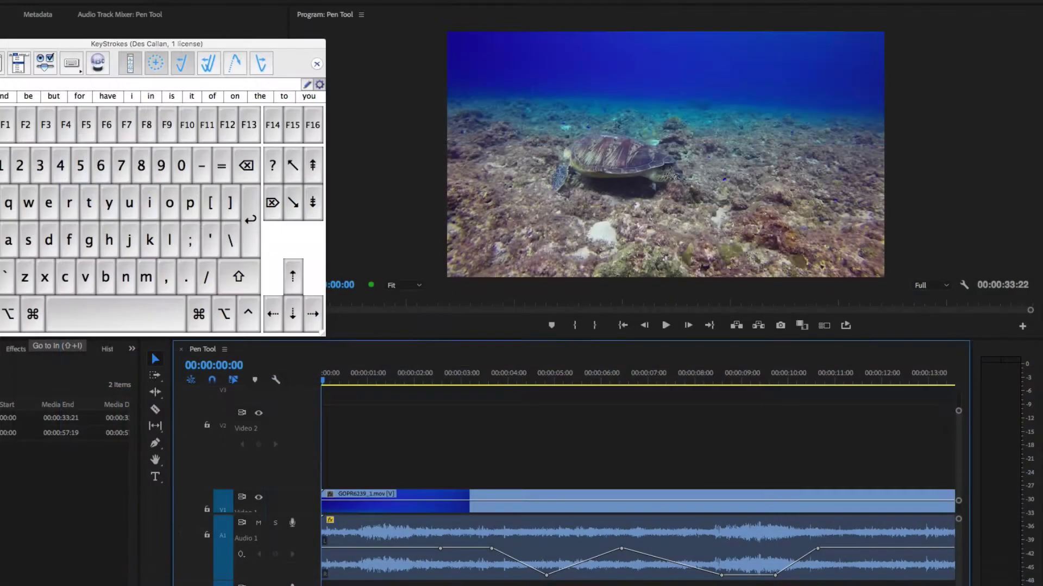
key("space")
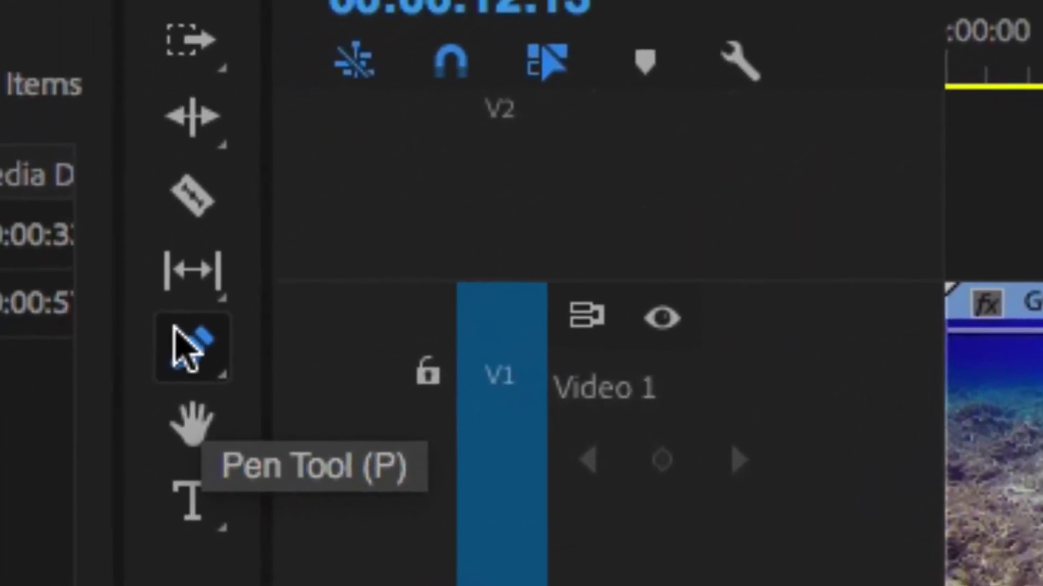
- Choose the Rectangle Tool from the Pen tool flyout
left_click(32, 466)
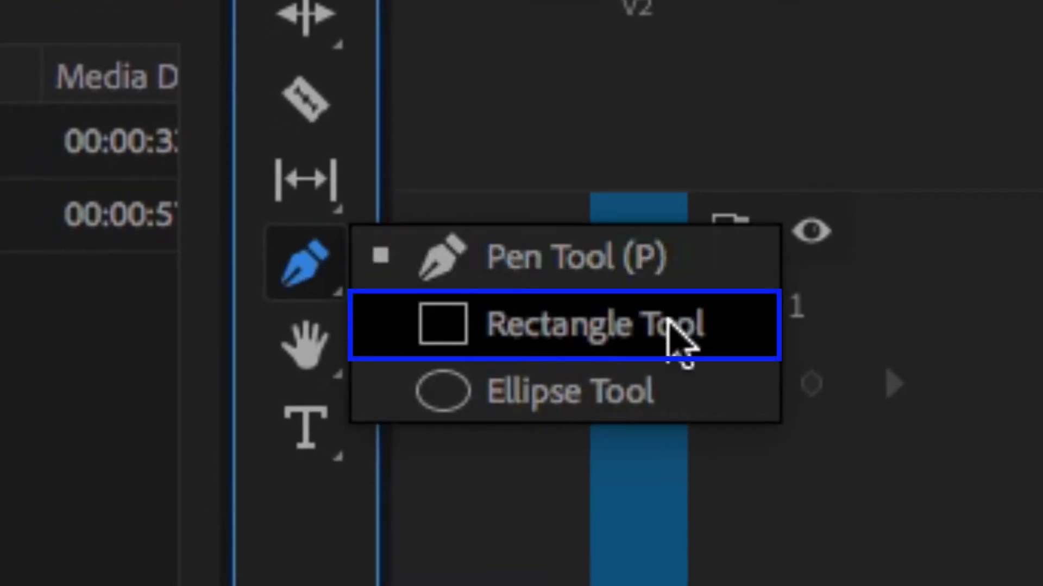
left_click(559, 321)
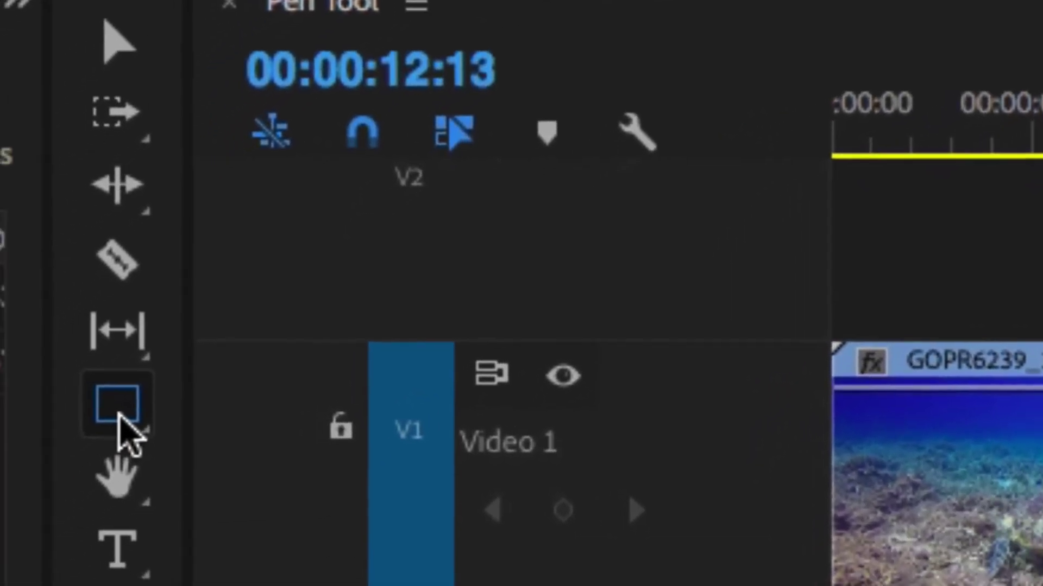
- Choose the Ellipse Tool from the shape tool flyout
left_click(119, 416)
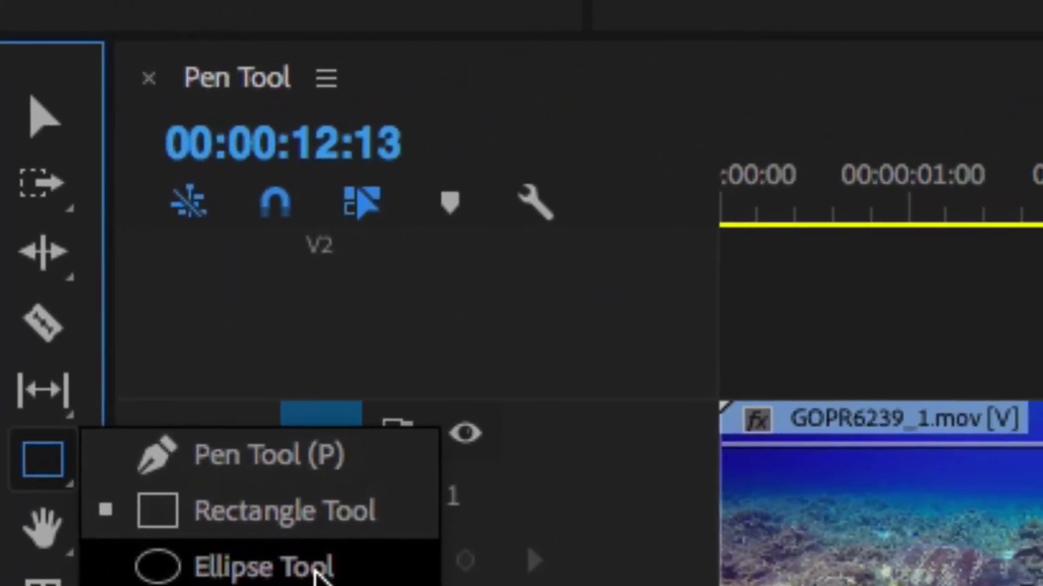
left_click(318, 570)
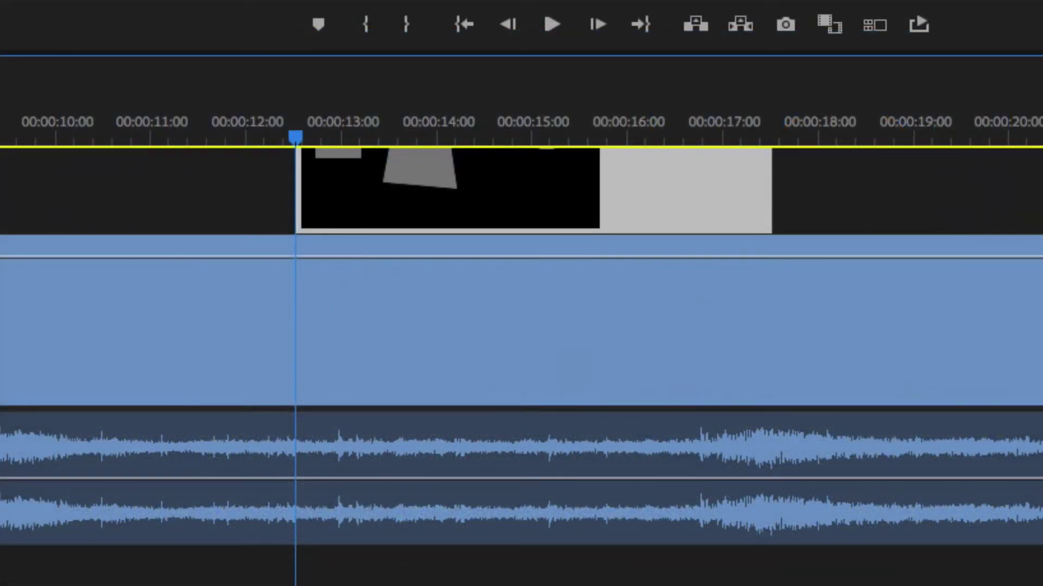
key("ctrl+=")
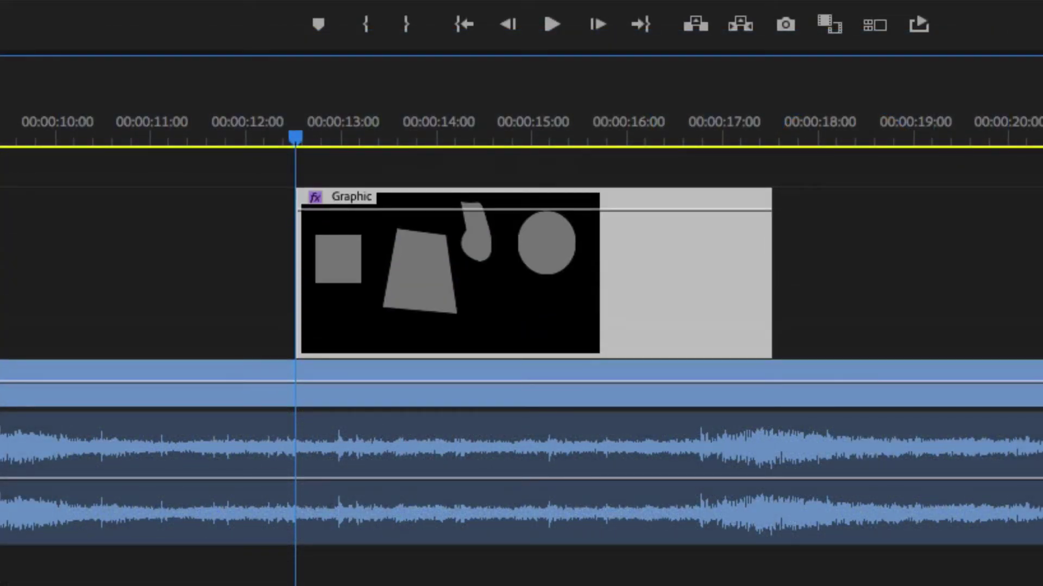